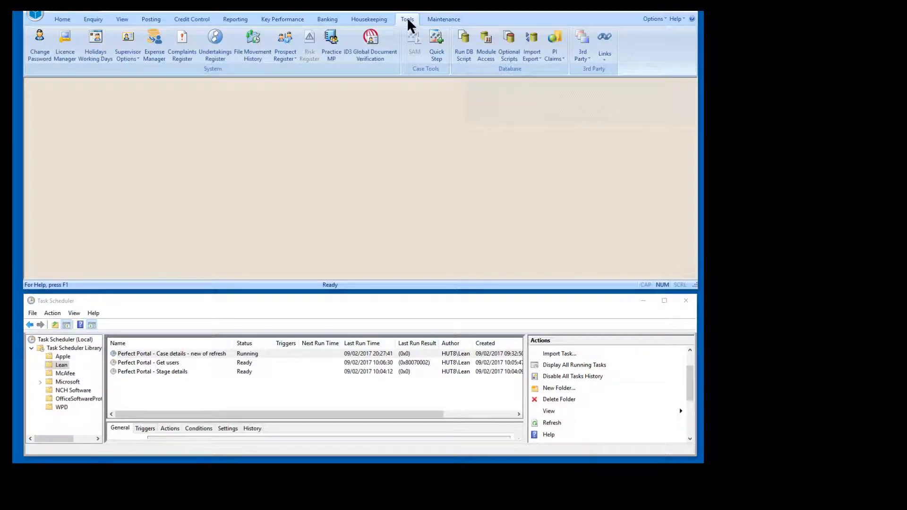
# Open the prospect history in the Prospect Register
pyautogui.click(285, 53)
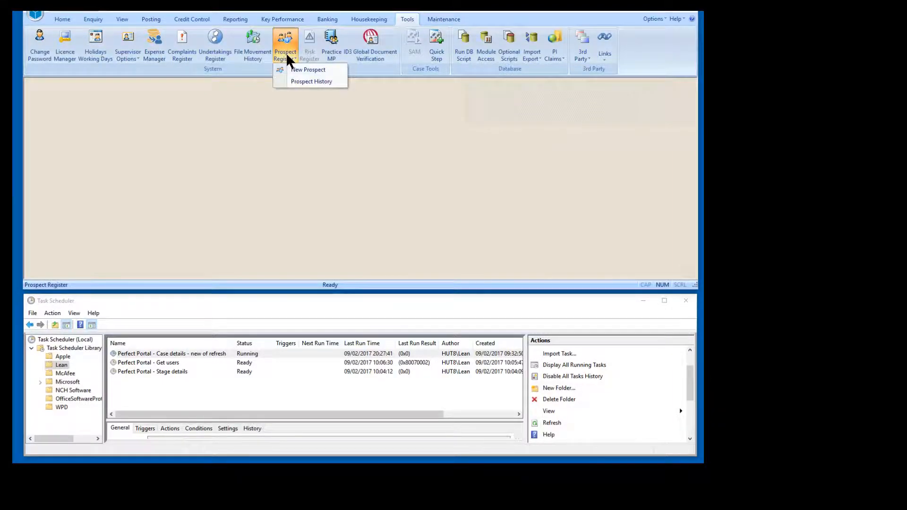
pyautogui.click(293, 82)
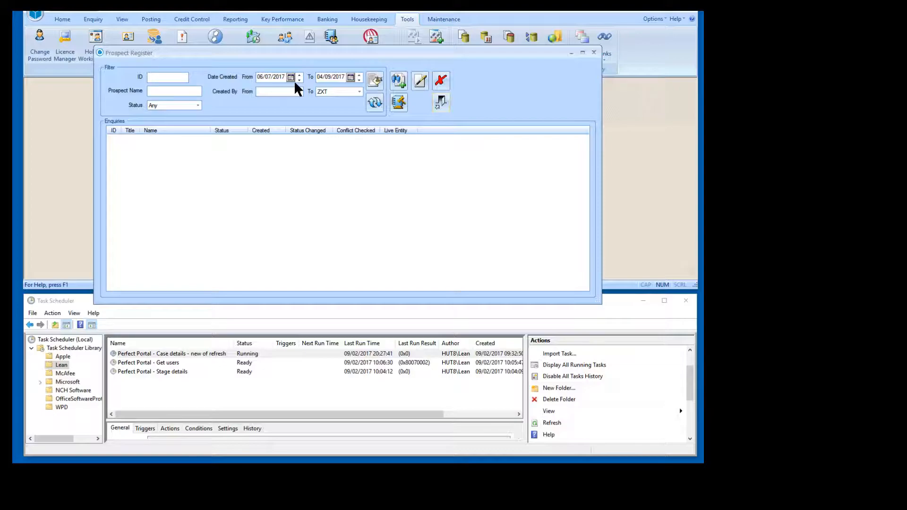
# Switch to Task Scheduler and run the "Perfect Portal - Case details - new of refresh" task
pyautogui.click(234, 310)
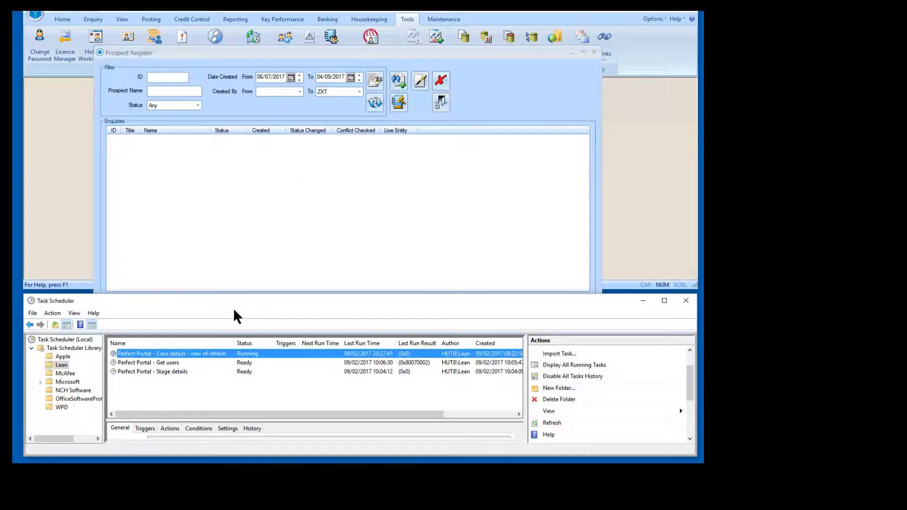
pyautogui.rightClick(228, 353)
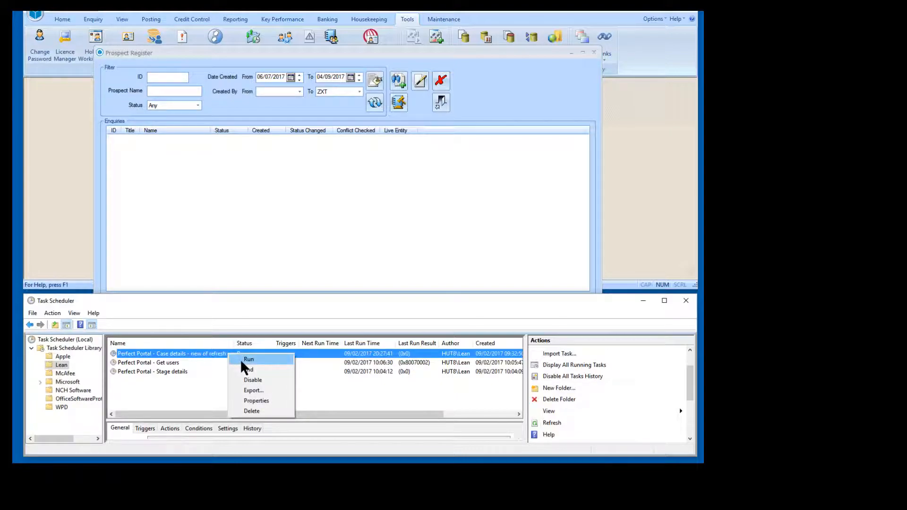
pyautogui.click(241, 361)
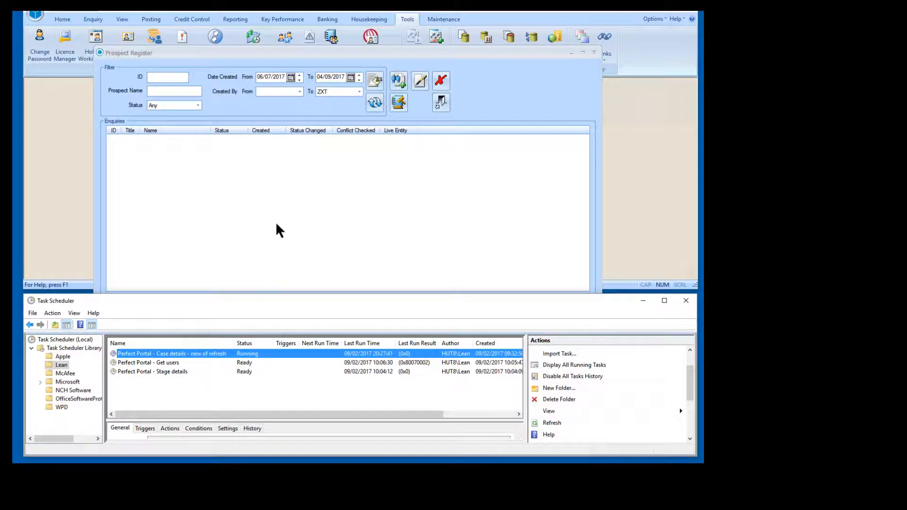
# Return to Partner for Windows, refresh the Prospect Register's enquiries and open the new enquiry's properties
pyautogui.click(279, 166)
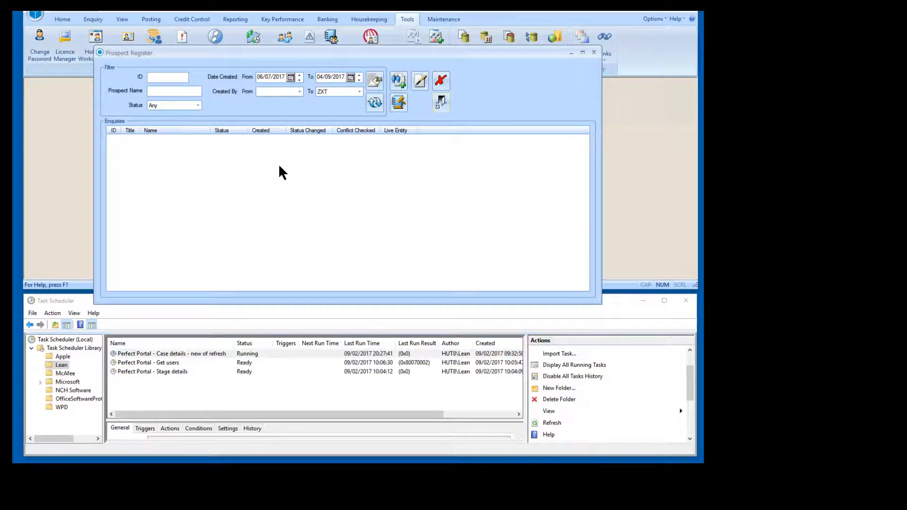
pyautogui.click(373, 106)
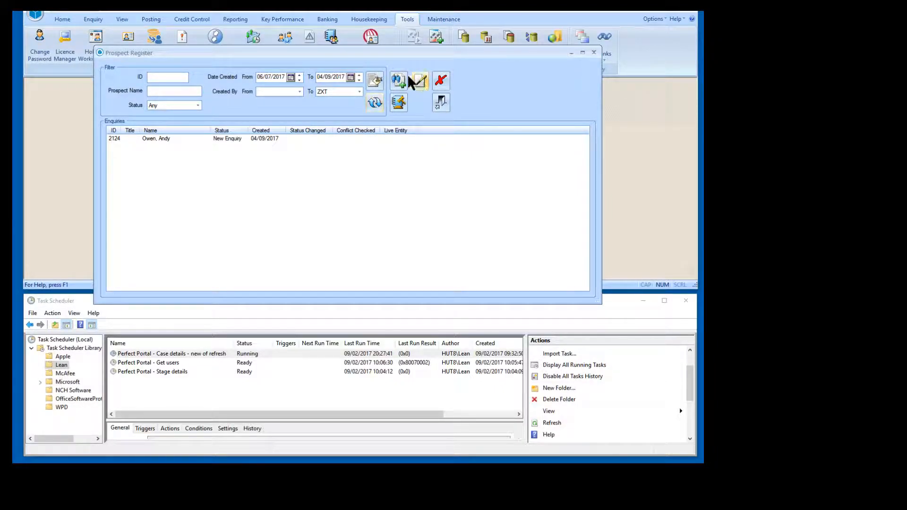
pyautogui.click(216, 137)
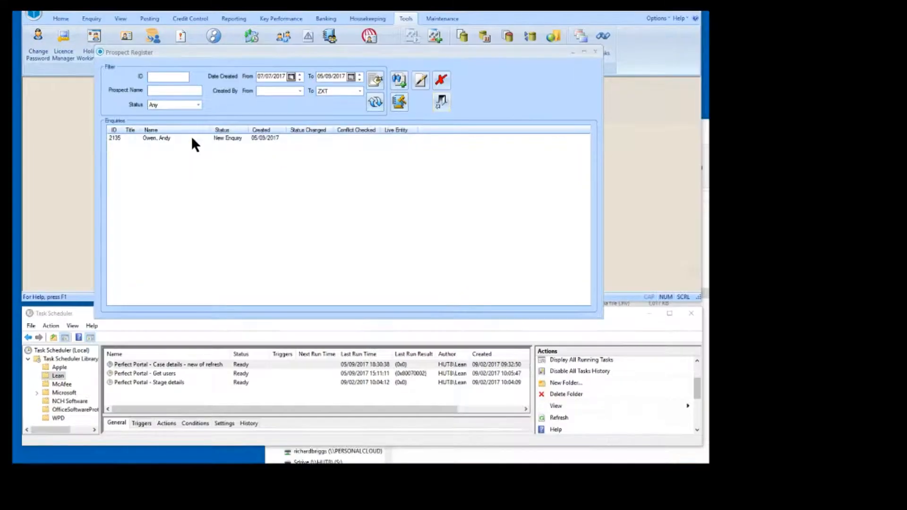
pyautogui.doubleClick(191, 137)
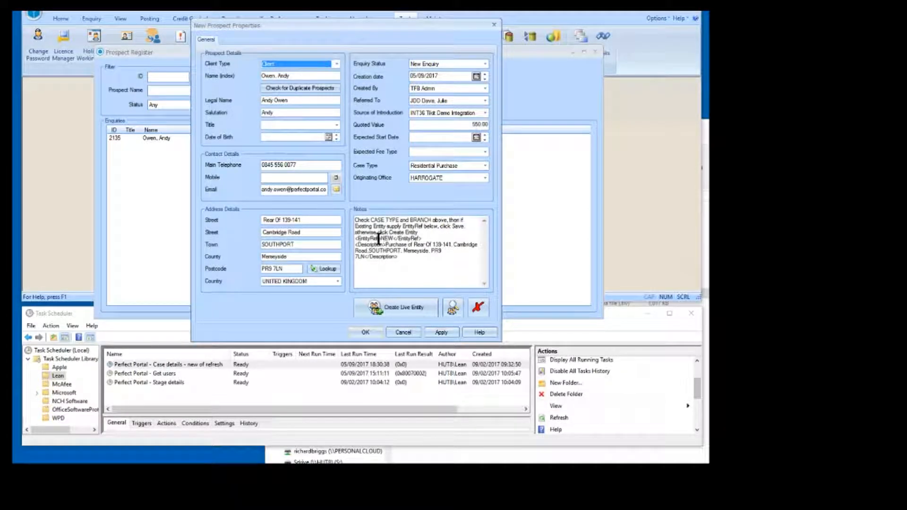
# Try replacing NEW in the prospect notes' EntityRef tag with an existing entity's code, and restore NEW
pyautogui.moveTo(355, 238); pyautogui.dragTo(378, 239)
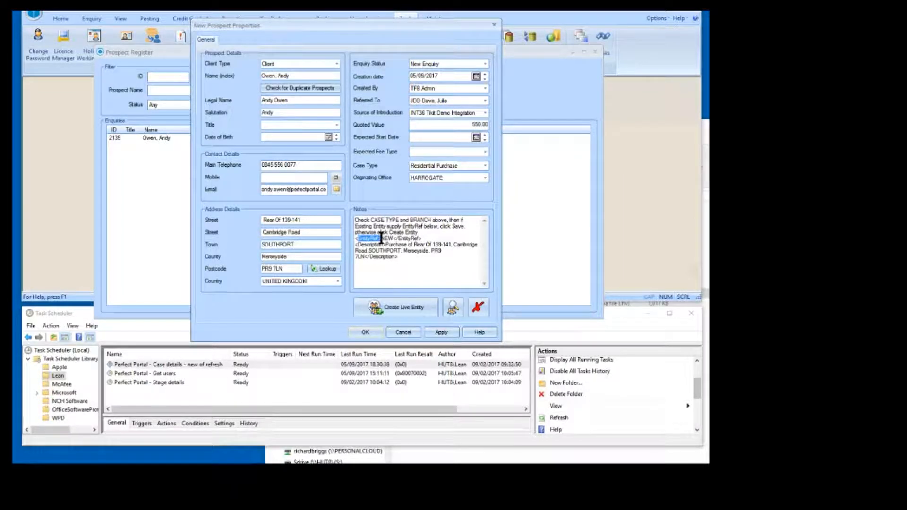
pyautogui.click(390, 239)
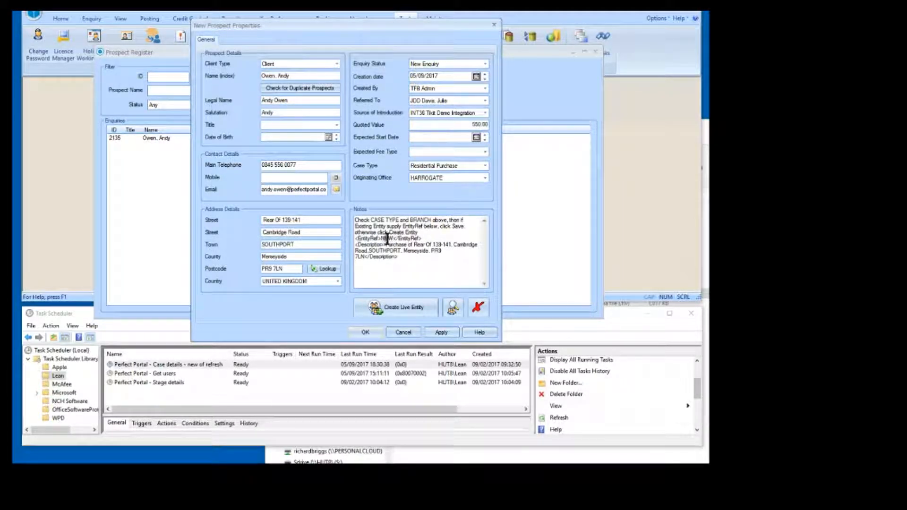
pyautogui.moveTo(381, 239); pyautogui.dragTo(393, 239)
pyautogui.write('JDE4')
pyautogui.moveTo(394, 238); pyautogui.dragTo(382, 239)
pyautogui.write('NEW')
# Examine the property purchase text inside the Description tag of the prospect's notes
pyautogui.doubleClick(365, 246)
pyautogui.click(378, 248)
pyautogui.click(433, 245)
pyautogui.doubleClick(404, 250)
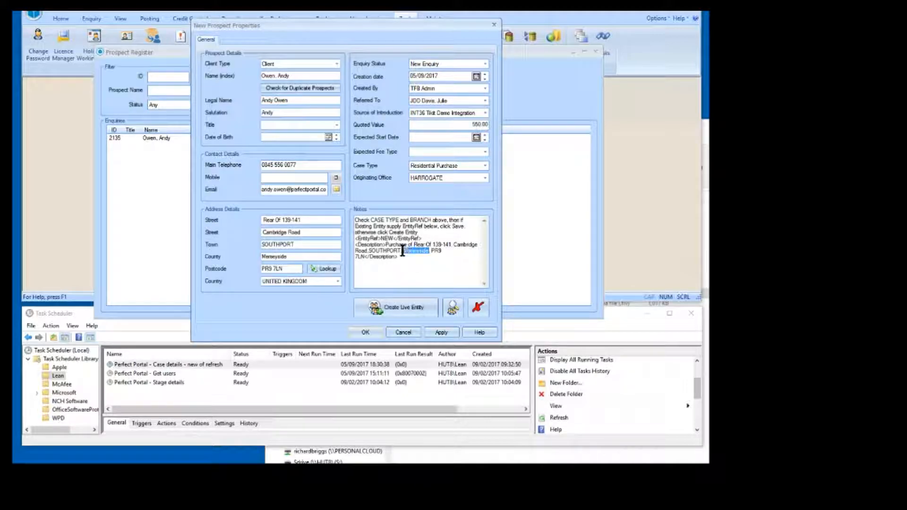
pyautogui.click(403, 258)
# Start creating a live entity from the prospect and review each possible duplicate in the conflict search
pyautogui.click(397, 305)
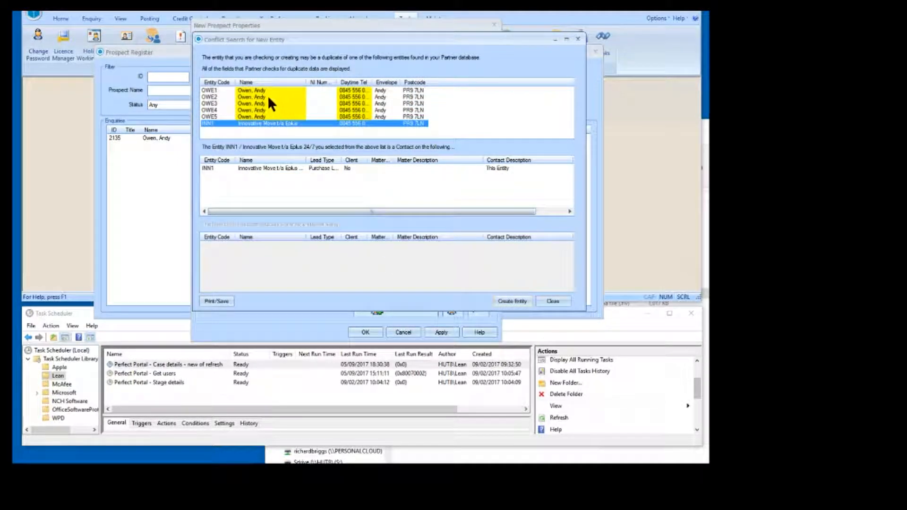
pyautogui.click(264, 89)
pyautogui.click(264, 96)
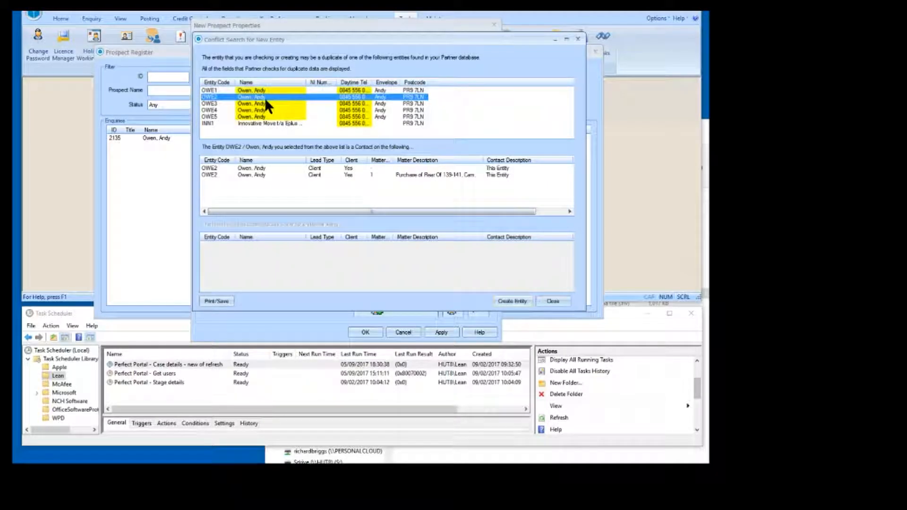
pyautogui.click(265, 104)
pyautogui.click(266, 109)
pyautogui.click(268, 116)
pyautogui.click(271, 91)
pyautogui.click(270, 98)
pyautogui.click(271, 103)
pyautogui.click(270, 116)
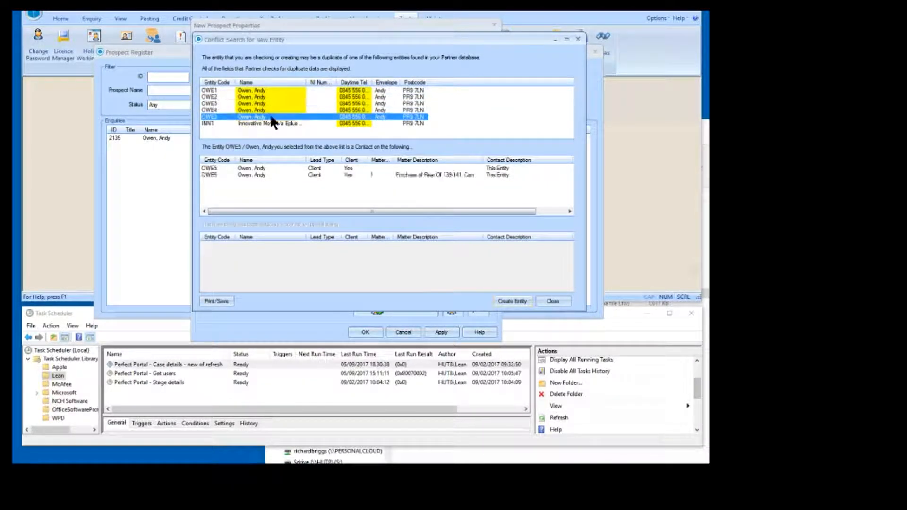
pyautogui.click(266, 122)
pyautogui.click(268, 110)
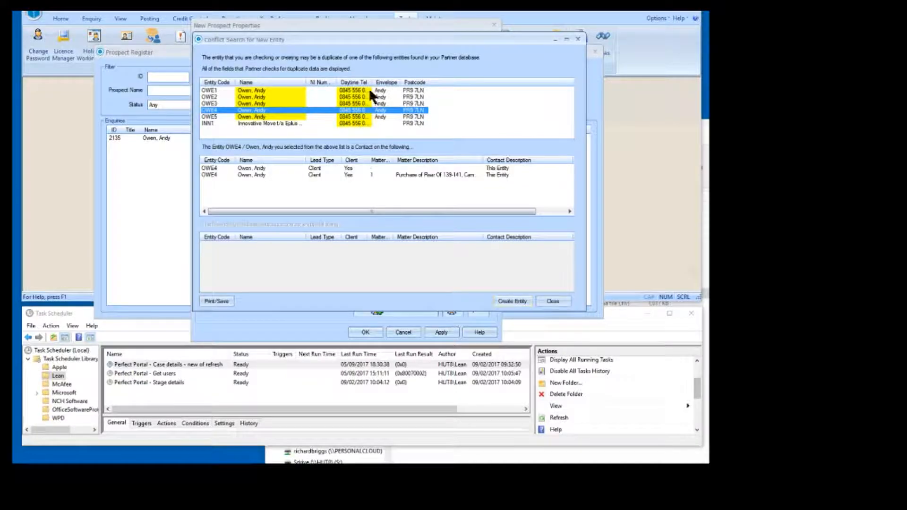
# Create the new entity from the conflict search and acknowledge the creation notice
pyautogui.click(501, 299)
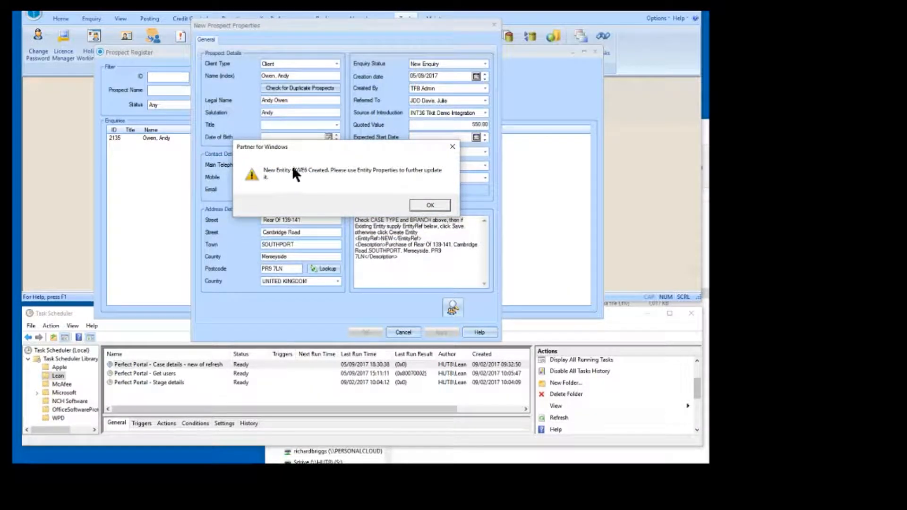
pyautogui.click(430, 206)
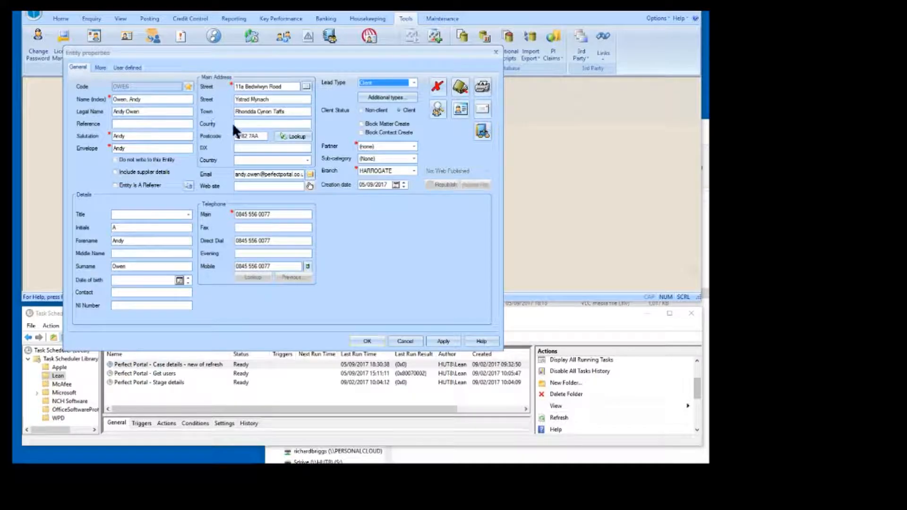
# Set the new entity's partner to the person coded DPA and review its source of introduction and notes
pyautogui.click(369, 146)
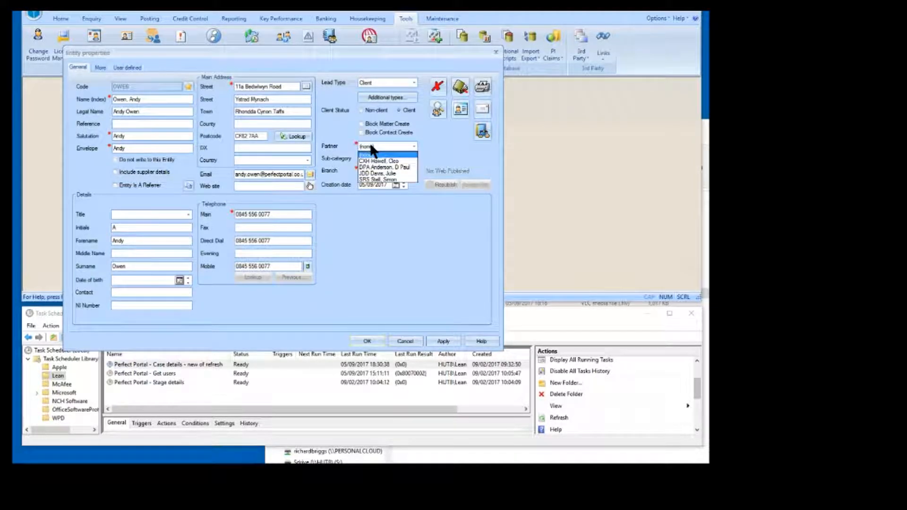
pyautogui.click(383, 168)
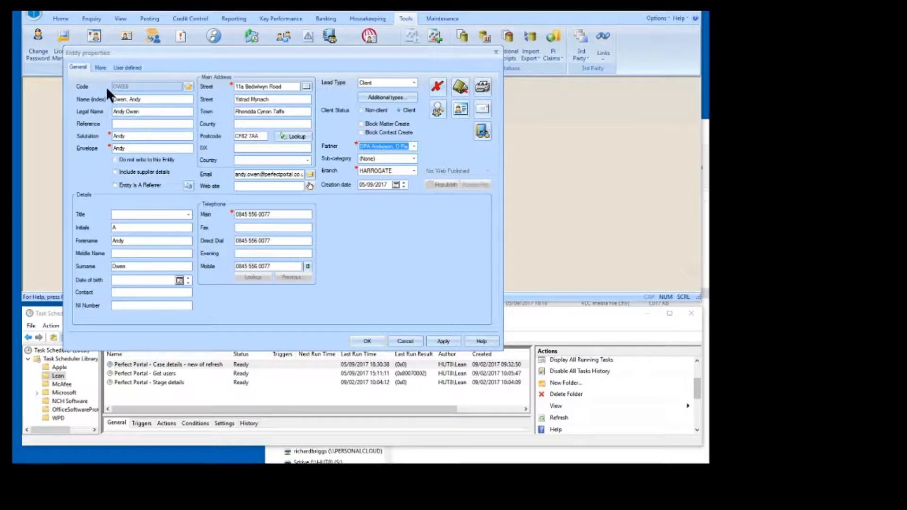
pyautogui.click(99, 66)
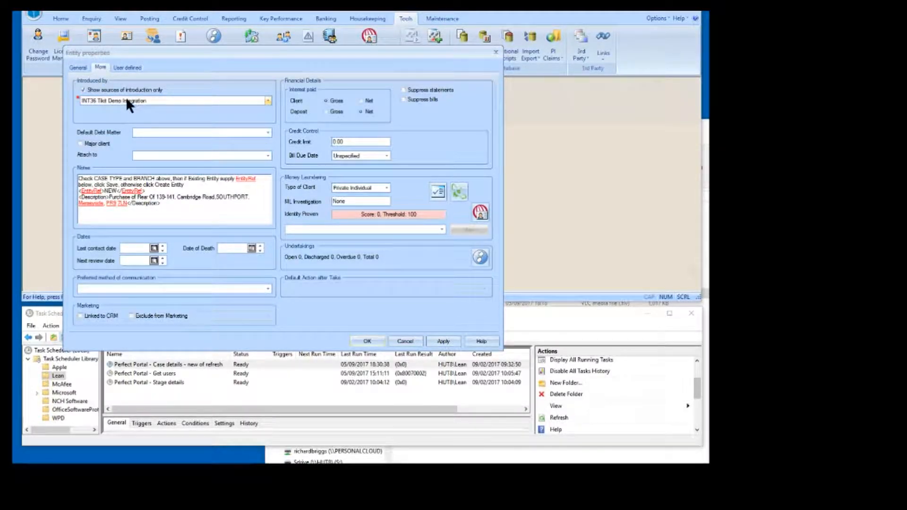
pyautogui.click(76, 67)
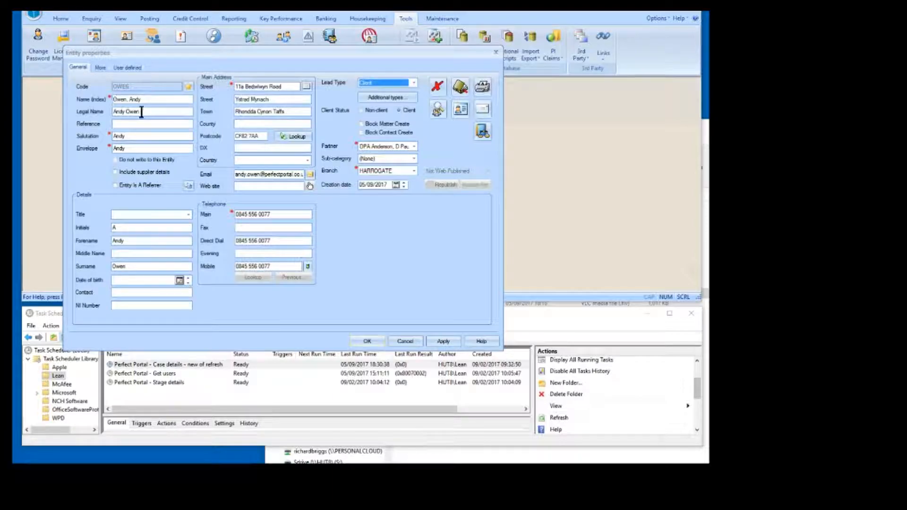
pyautogui.click(376, 339)
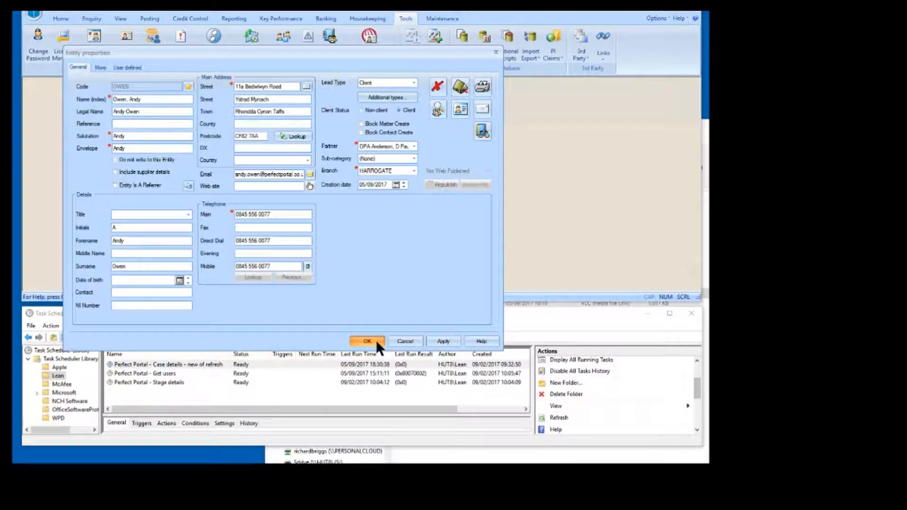
# Set the entity's title to Mr and save the entity properties
pyautogui.click(188, 214)
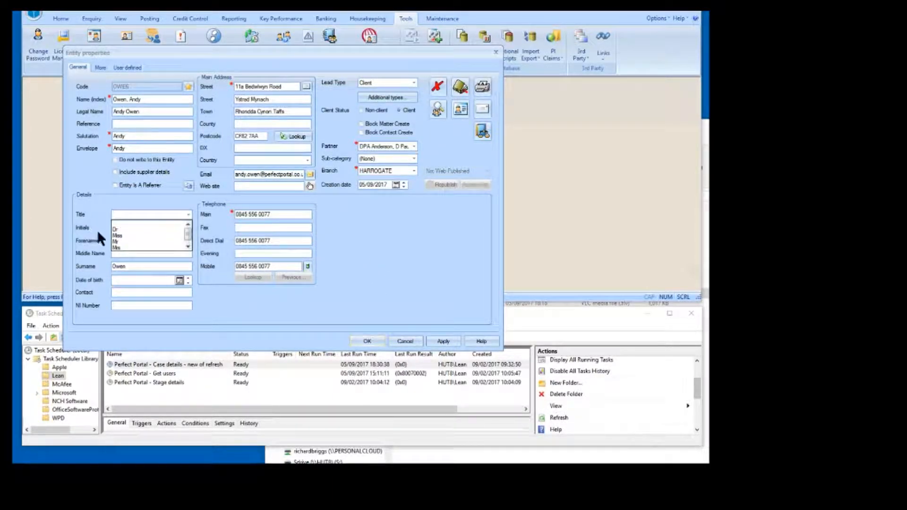
pyautogui.click(117, 240)
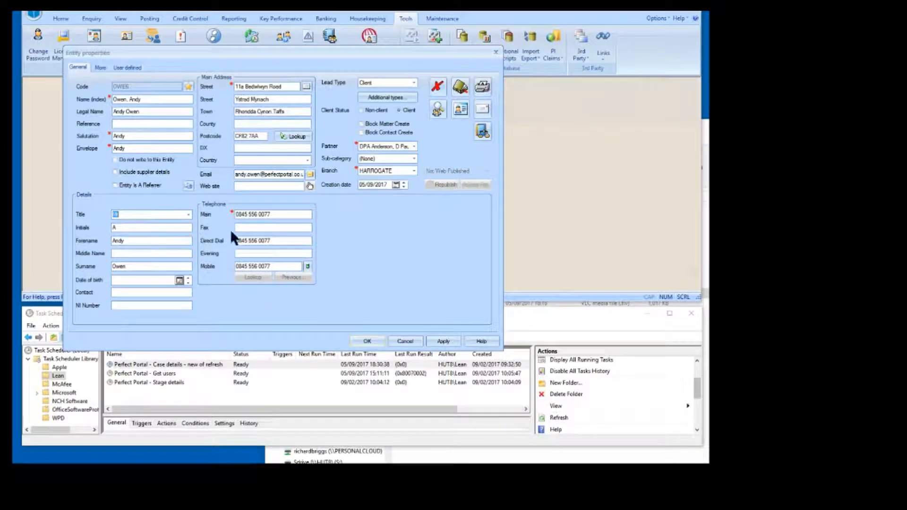
pyautogui.click(366, 339)
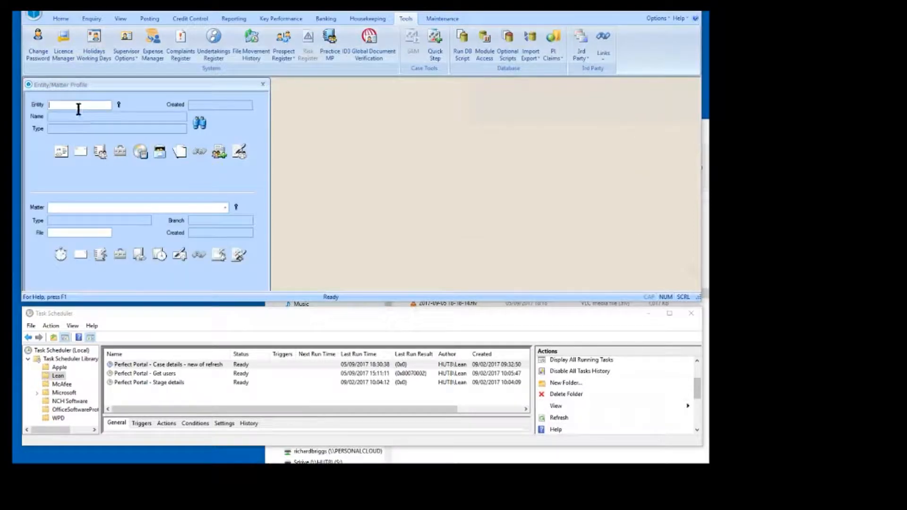
# Load the client by entity code and view the PerfectPortalDemo case data for the residential purchase matter
pyautogui.write('OWE5')
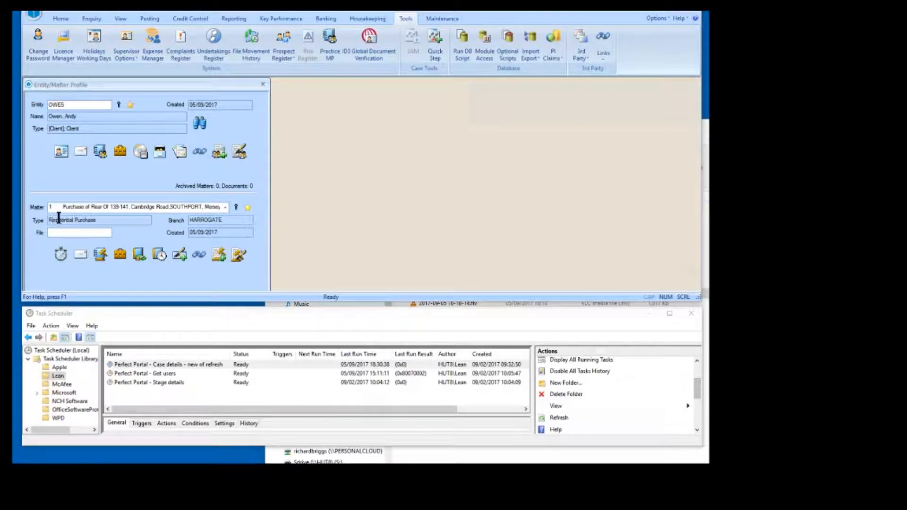
pyautogui.click(121, 255)
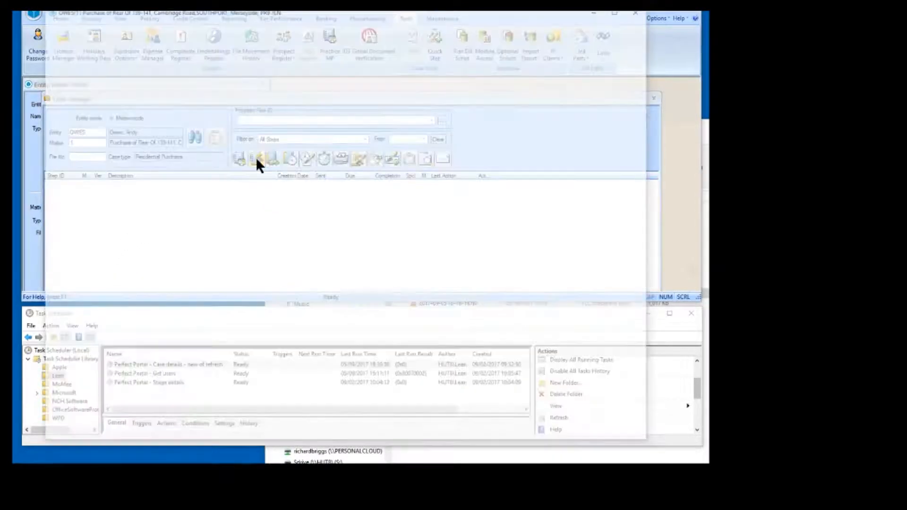
pyautogui.click(256, 157)
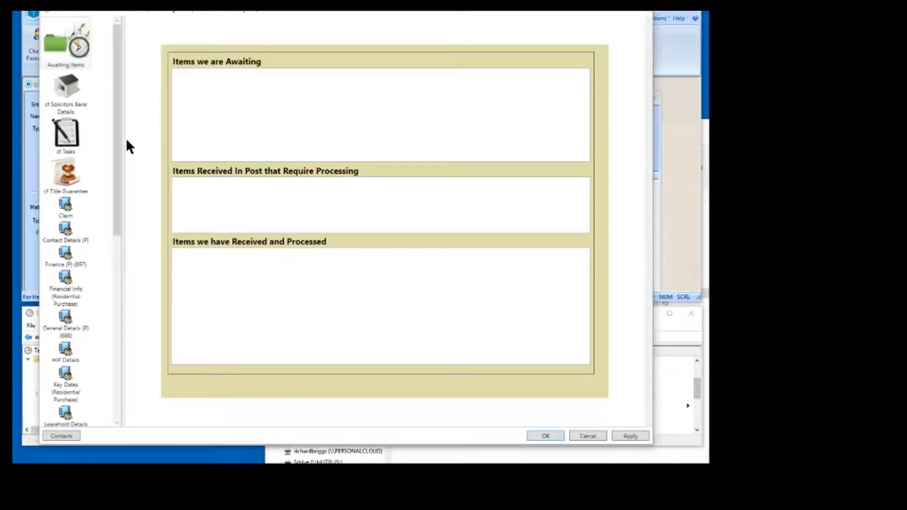
pyautogui.moveTo(119, 185); pyautogui.dragTo(101, 325)
pyautogui.click(71, 257)
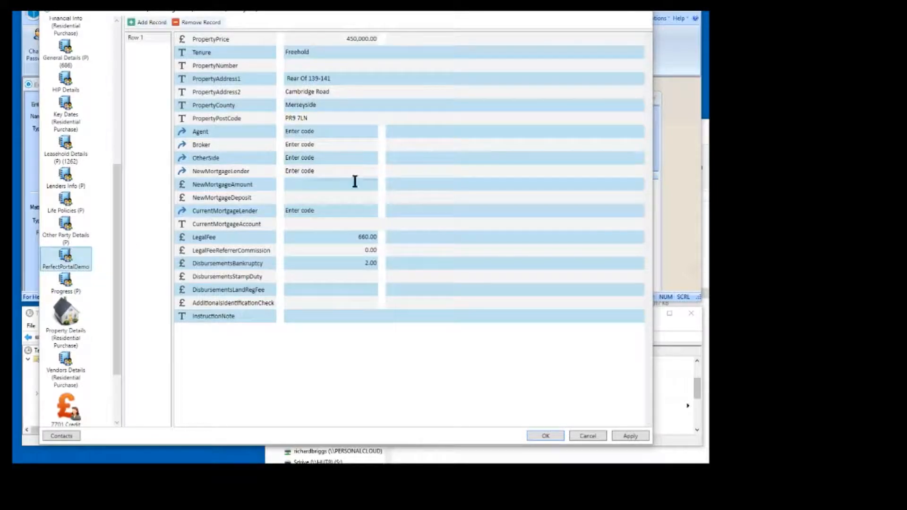
pyautogui.click(354, 38)
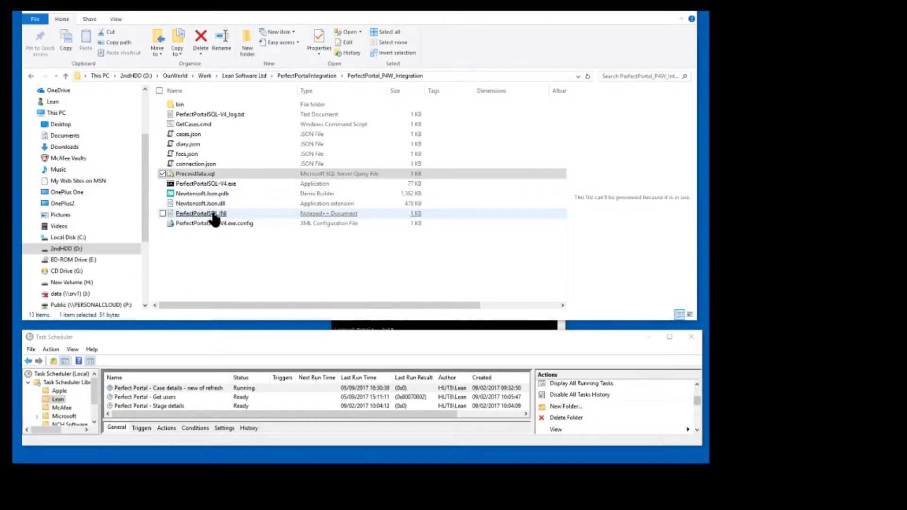
# Open PerfectPortalSQL.INI from the integration folder, examine its connection server and portal credential settings, and close it
pyautogui.doubleClick(212, 215)
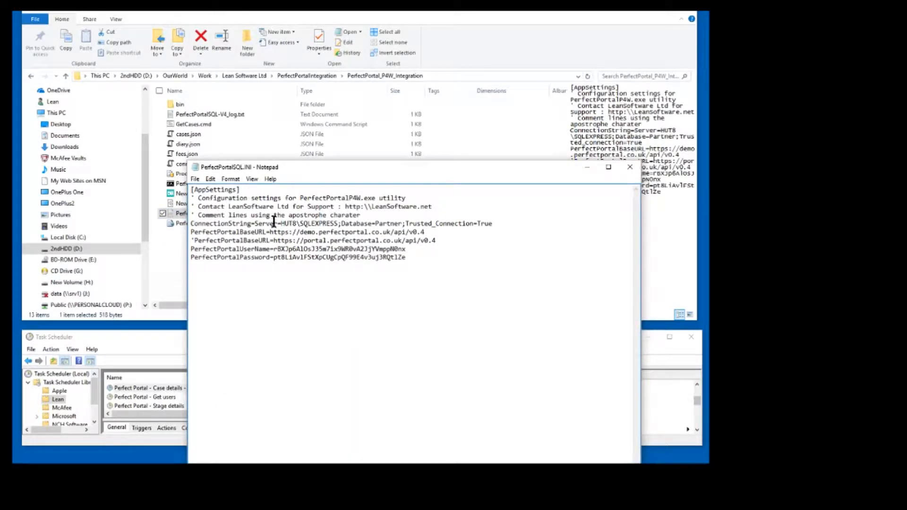
pyautogui.moveTo(282, 222); pyautogui.dragTo(314, 222)
pyautogui.moveTo(274, 249); pyautogui.dragTo(297, 257)
pyautogui.click(630, 167)
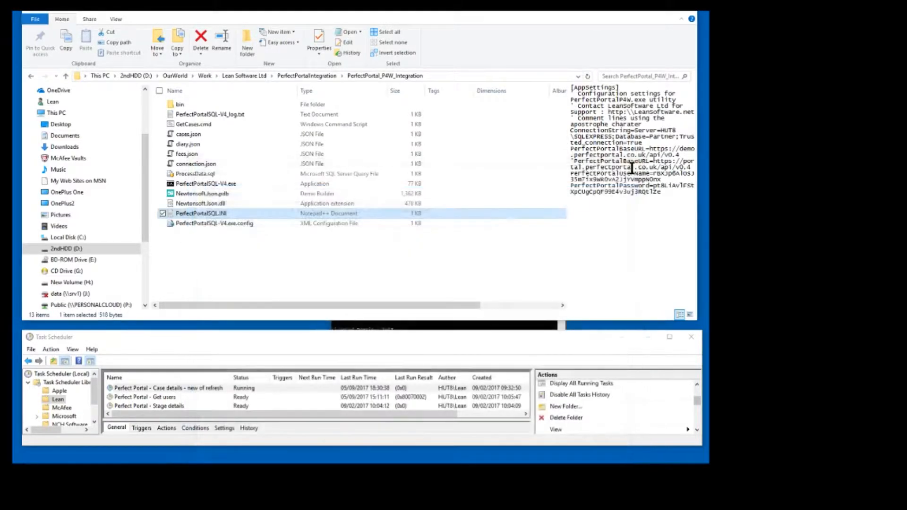
# Run perfectportalsql-v4 without arguments in the Command Prompt and review the utility's method and quiet options
pyautogui.click(489, 327)
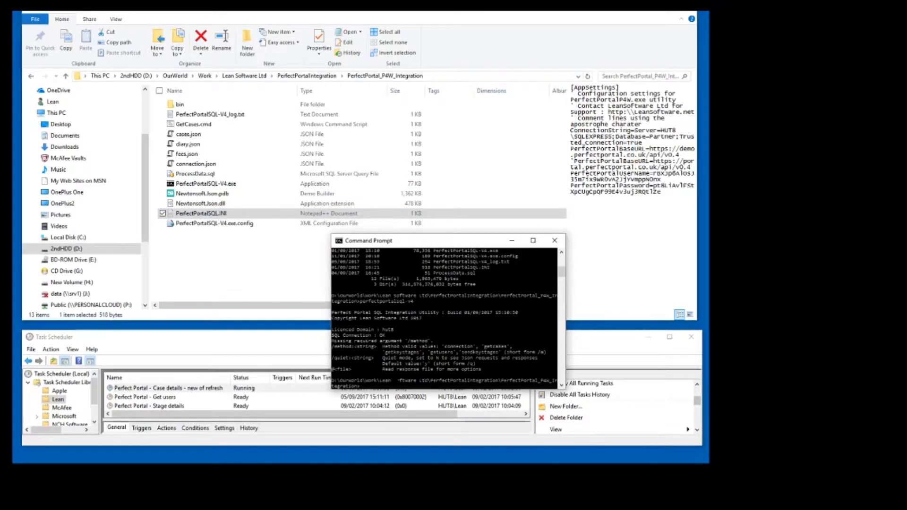
pyautogui.press('Up')
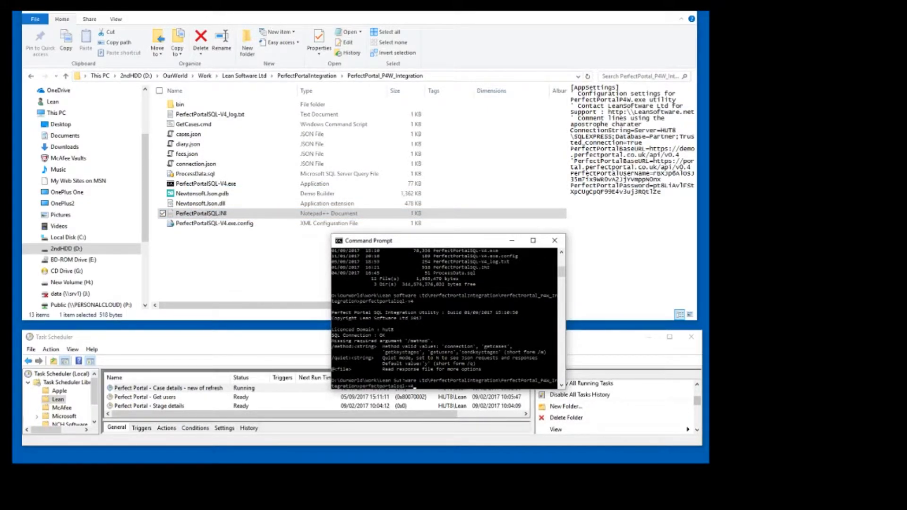
pyautogui.press('Return')
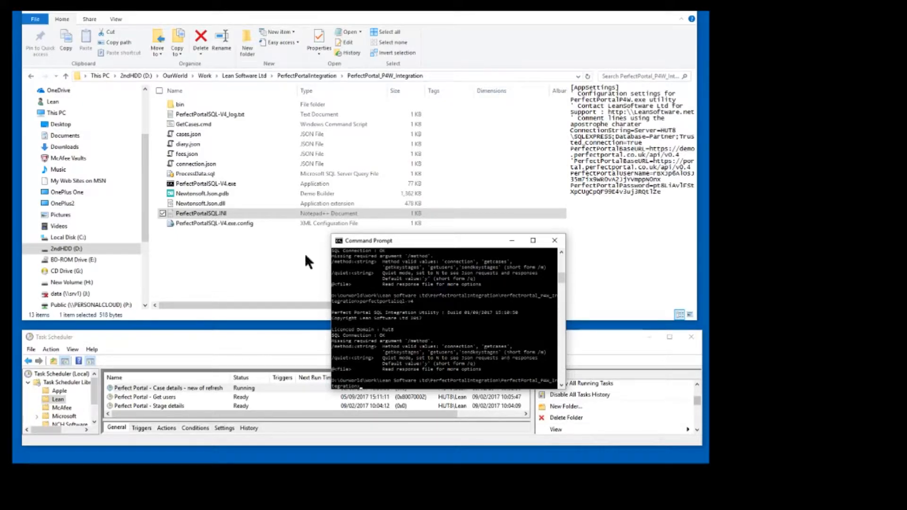
# Open the GetCases.cmd script for editing, examine its getcases call and log file redirection, and close it
pyautogui.click(225, 254)
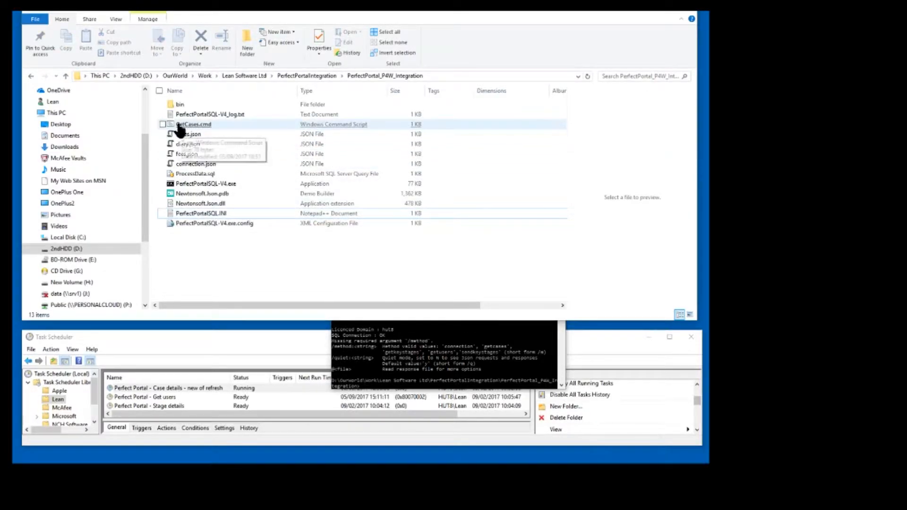
pyautogui.click(190, 348)
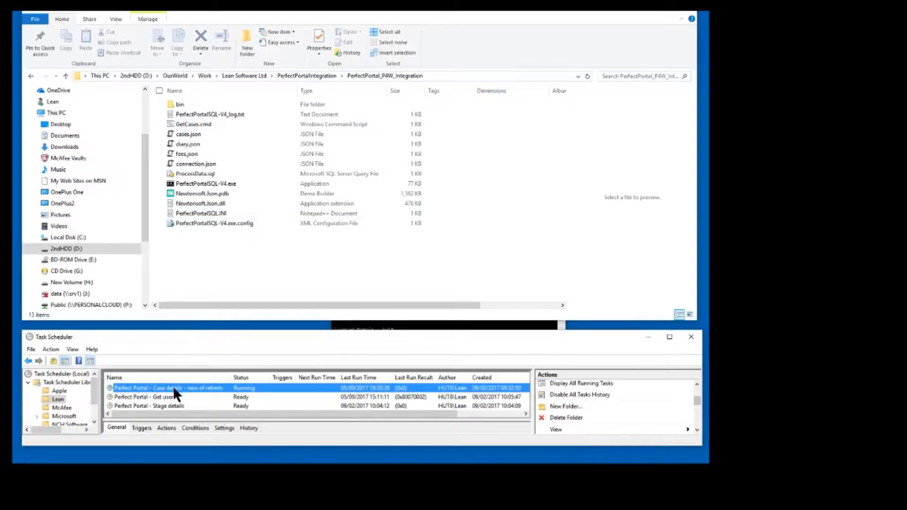
pyautogui.rightClick(193, 126)
pyautogui.click(215, 138)
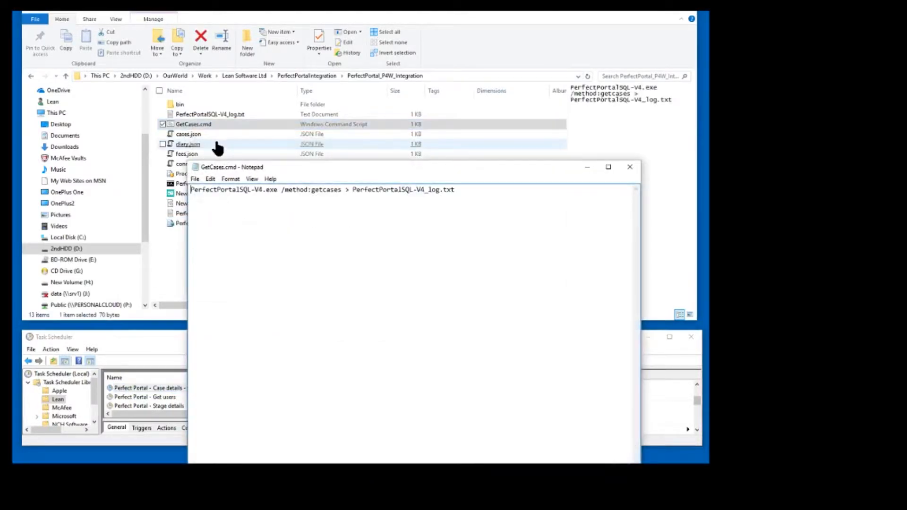
pyautogui.moveTo(277, 191); pyautogui.dragTo(461, 193)
pyautogui.click(289, 191)
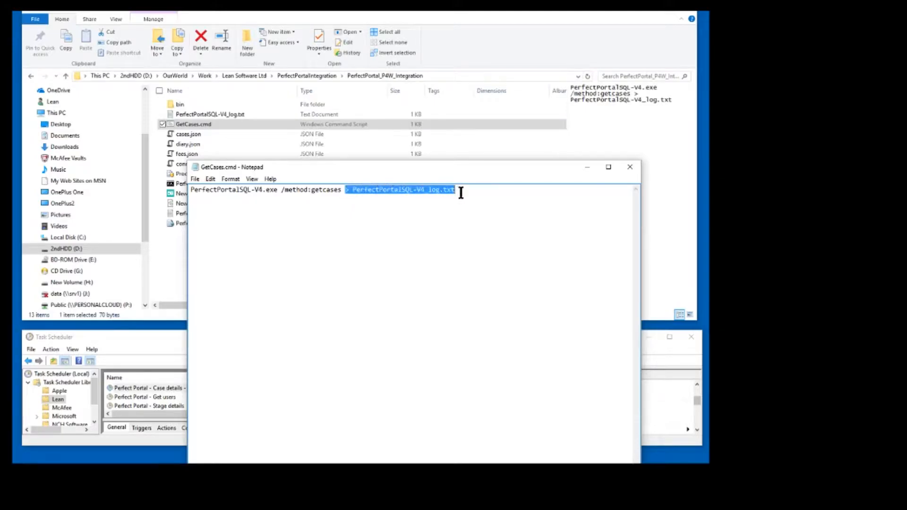
pyautogui.click(630, 166)
# Open PerfectPortalSQL-V4_log.txt, examine the portal method and the skipped case entry with its SQL function, and close the log
pyautogui.doubleClick(209, 117)
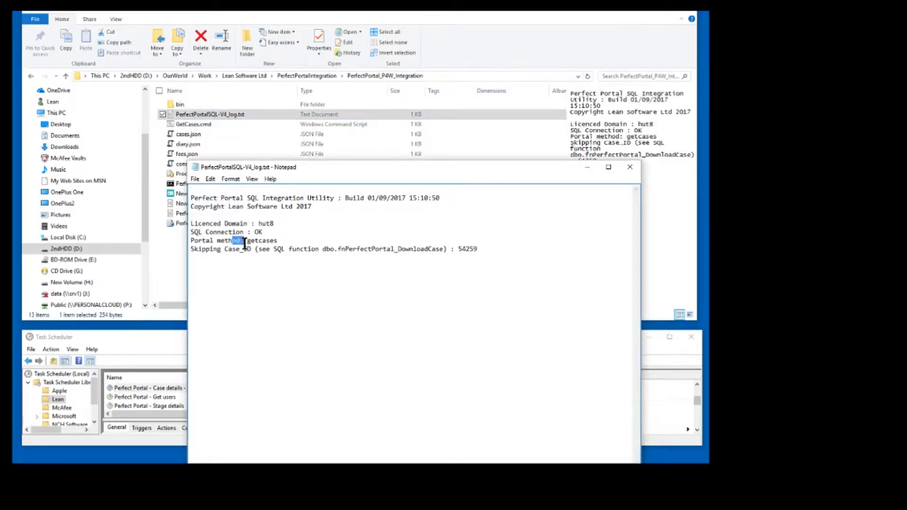
pyautogui.moveTo(232, 241); pyautogui.dragTo(256, 246)
pyautogui.click(285, 231)
pyautogui.moveTo(223, 249); pyautogui.dragTo(251, 250)
pyautogui.doubleClick(459, 249)
pyautogui.click(474, 257)
pyautogui.doubleClick(462, 251)
pyautogui.click(476, 277)
pyautogui.moveTo(334, 250); pyautogui.dragTo(338, 248)
pyautogui.click(368, 278)
pyautogui.click(630, 167)
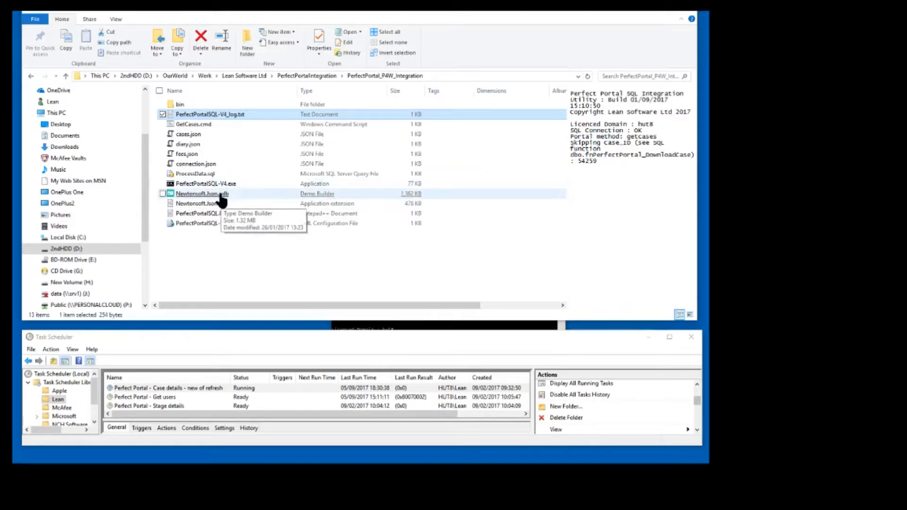
# Open ProcessData.sql for editing, examine the PerfectPortal_P4W_ProcessData procedure call, and minimise the file
pyautogui.rightClick(199, 175)
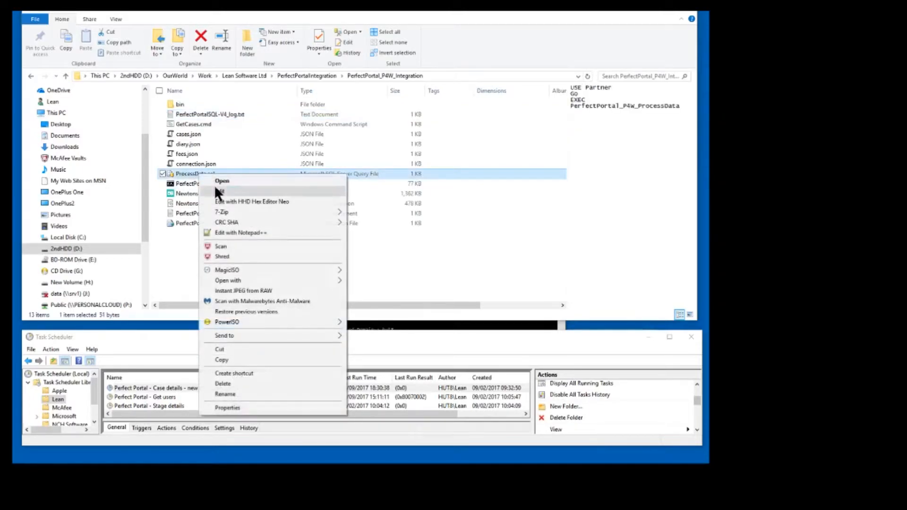
pyautogui.click(216, 190)
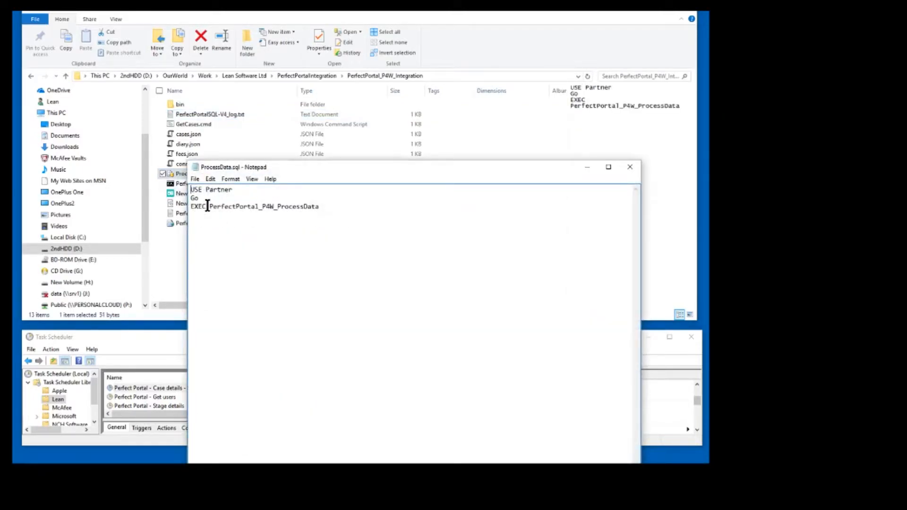
pyautogui.moveTo(209, 207); pyautogui.dragTo(320, 208)
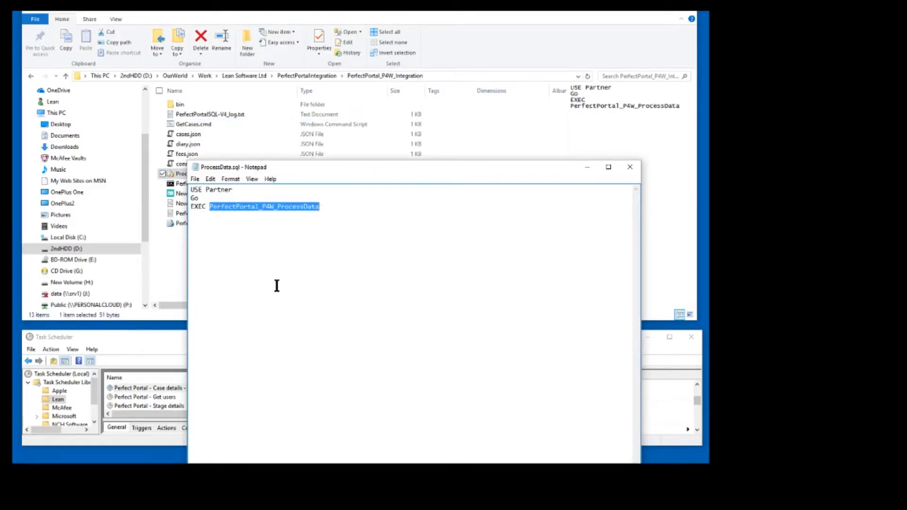
pyautogui.click(172, 336)
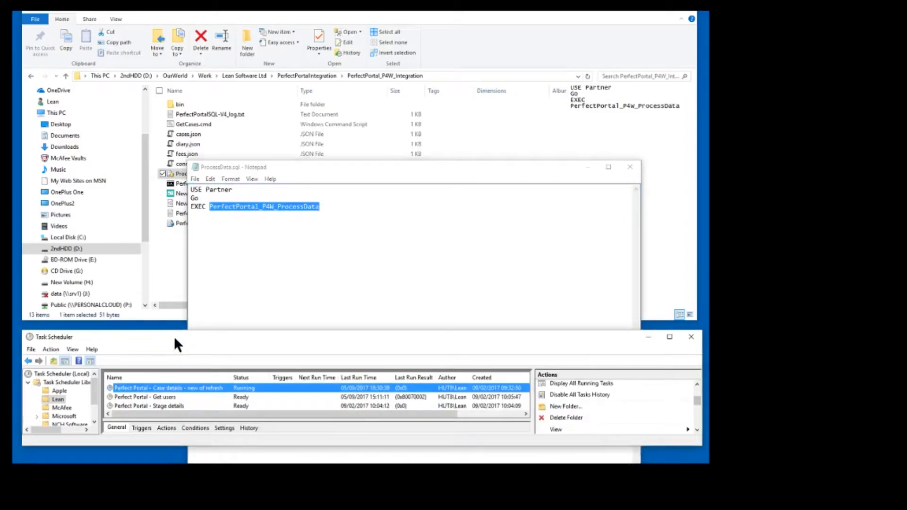
pyautogui.click(587, 166)
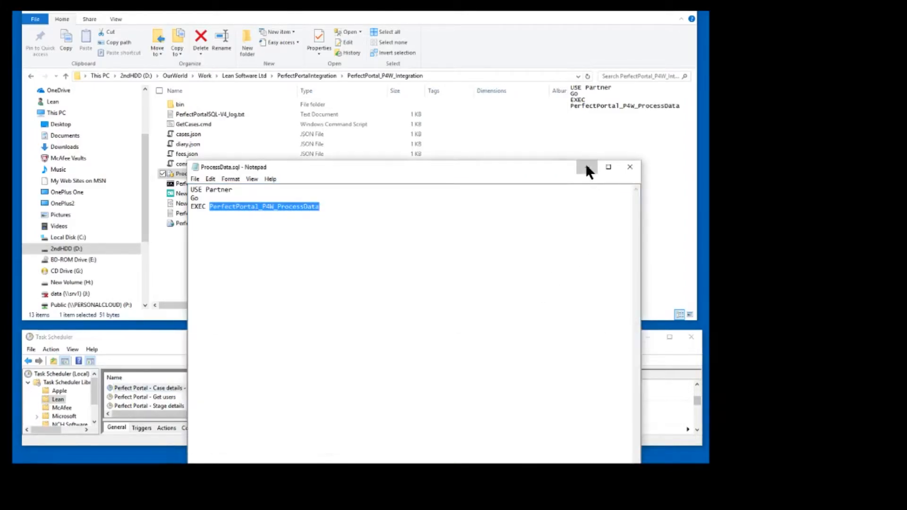
# In Task Scheduler, inspect the GetCases.cmd and sqlcmd actions of the Perfect Portal case details task, and close its properties
pyautogui.click(501, 326)
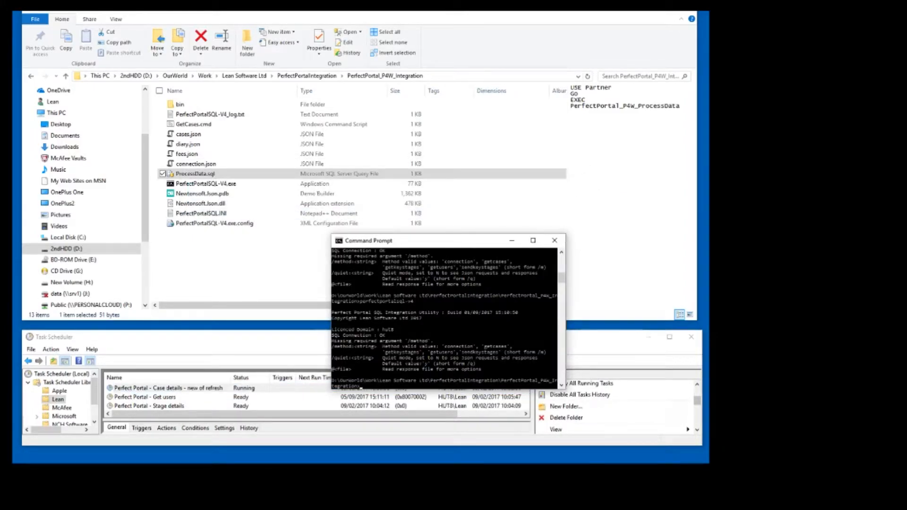
pyautogui.click(276, 337)
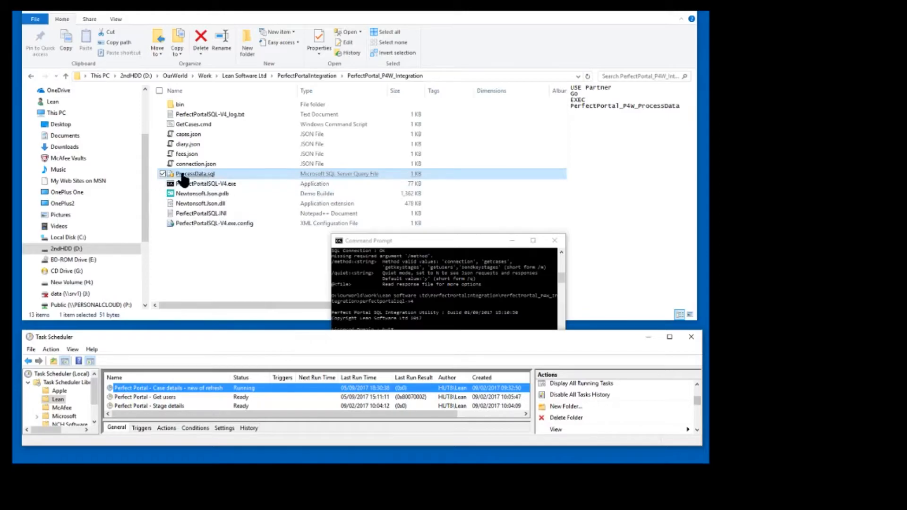
pyautogui.rightClick(195, 387)
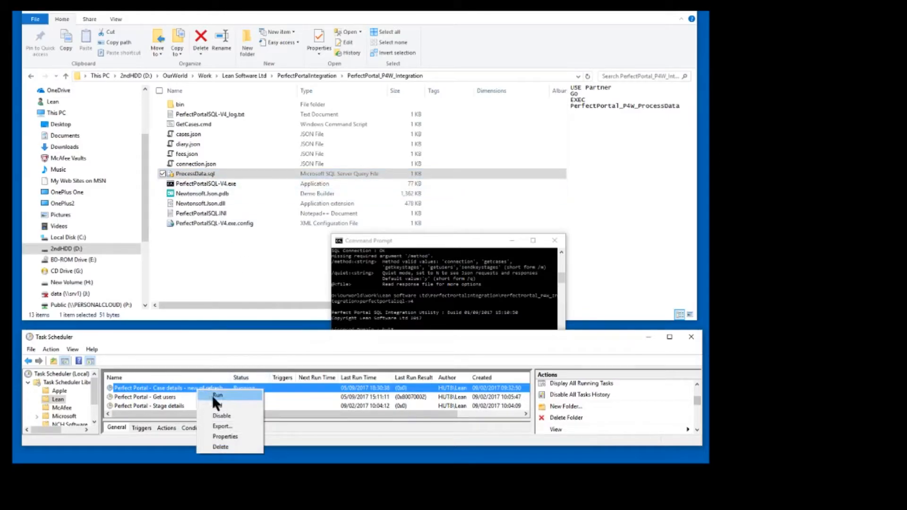
pyautogui.click(226, 437)
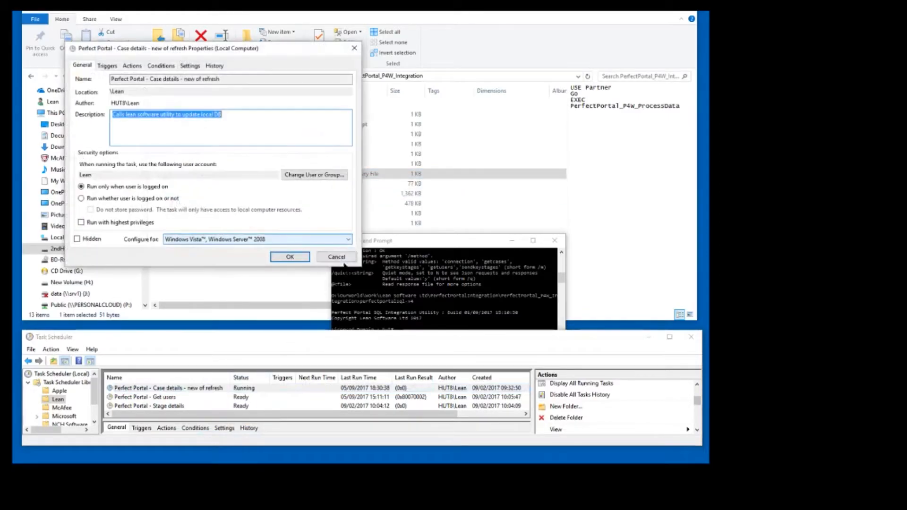
pyautogui.click(132, 65)
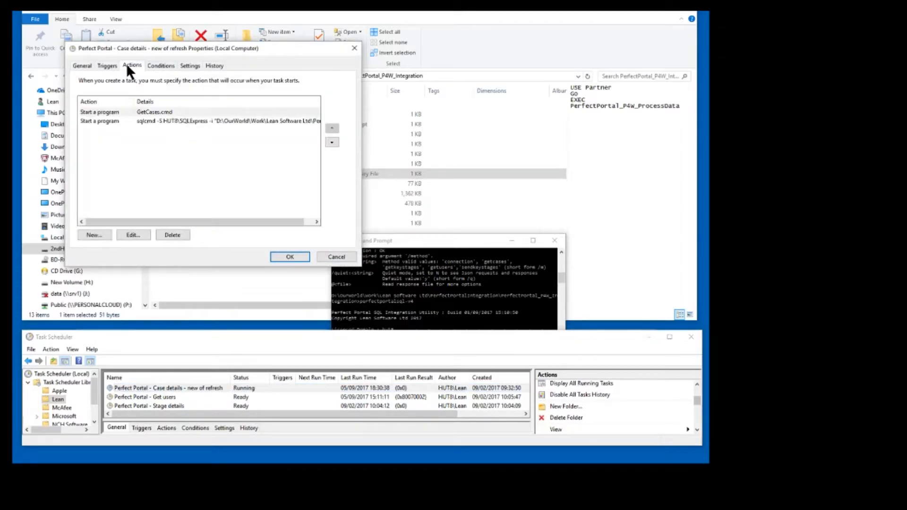
pyautogui.click(138, 112)
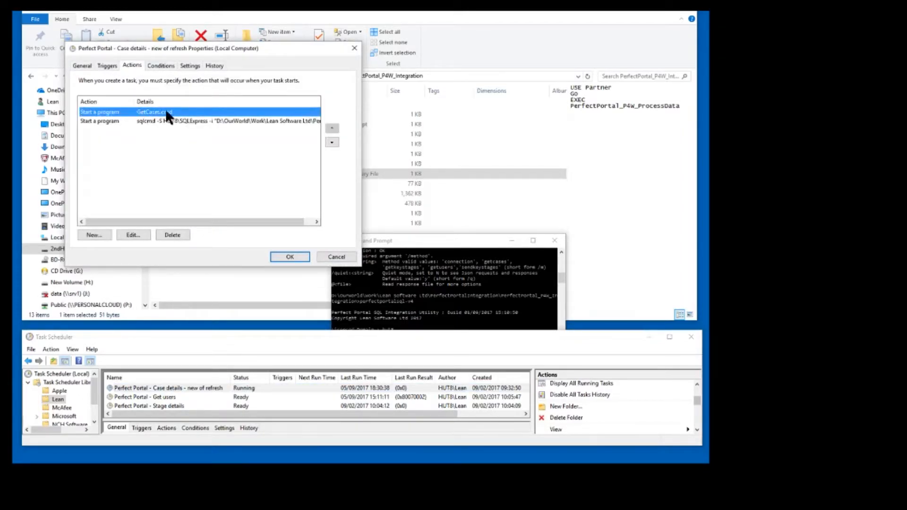
pyautogui.click(151, 120)
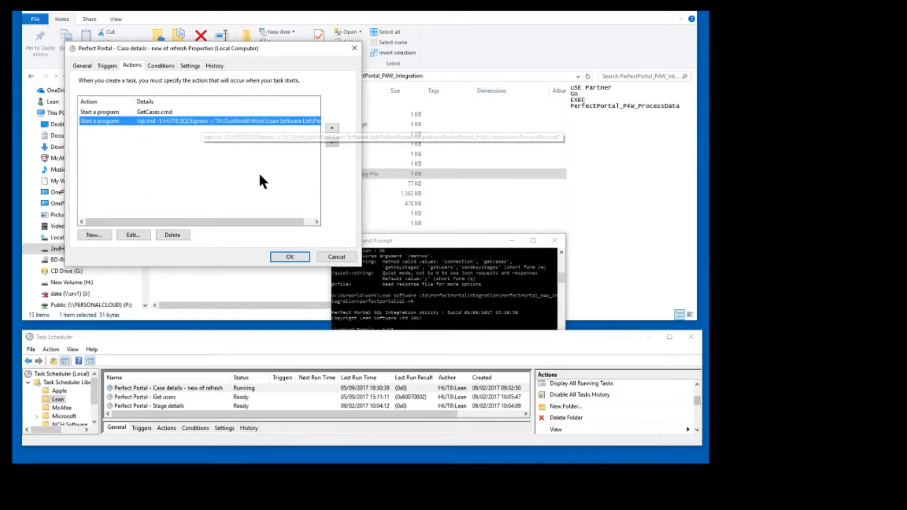
pyautogui.click(286, 255)
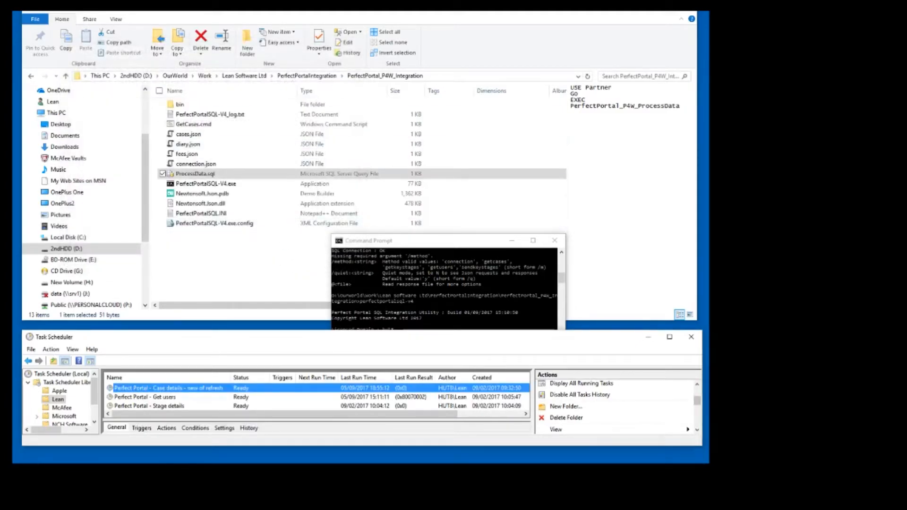
# In SQL Server Management Studio, review the columns of the dbo.PerfectPortal_Clients table, collapse it, and return to the Command Prompt
pyautogui.moveTo(709, 14); pyautogui.dragTo(391, 16)
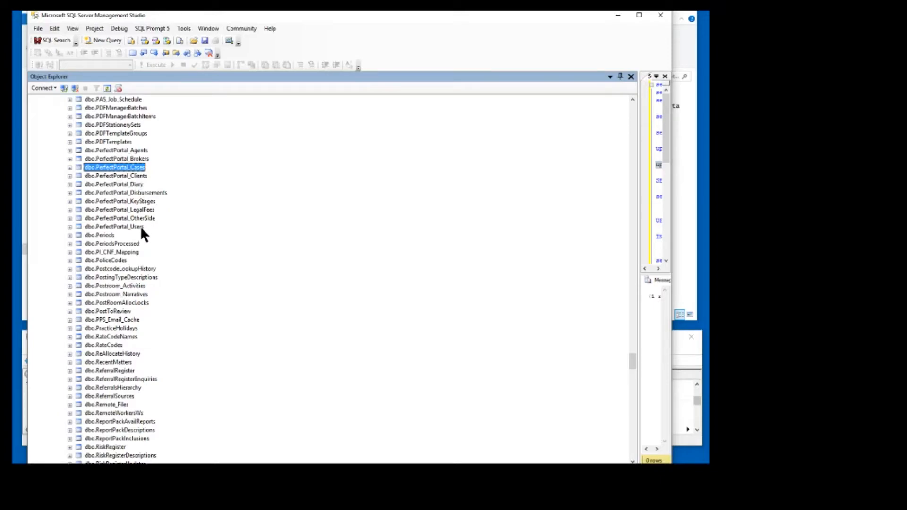
pyautogui.click(70, 176)
pyautogui.click(79, 184)
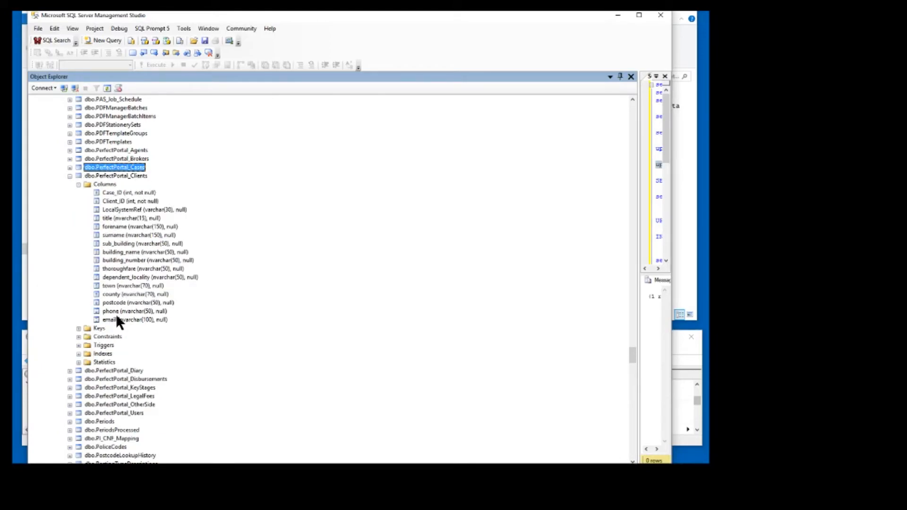
pyautogui.click(70, 176)
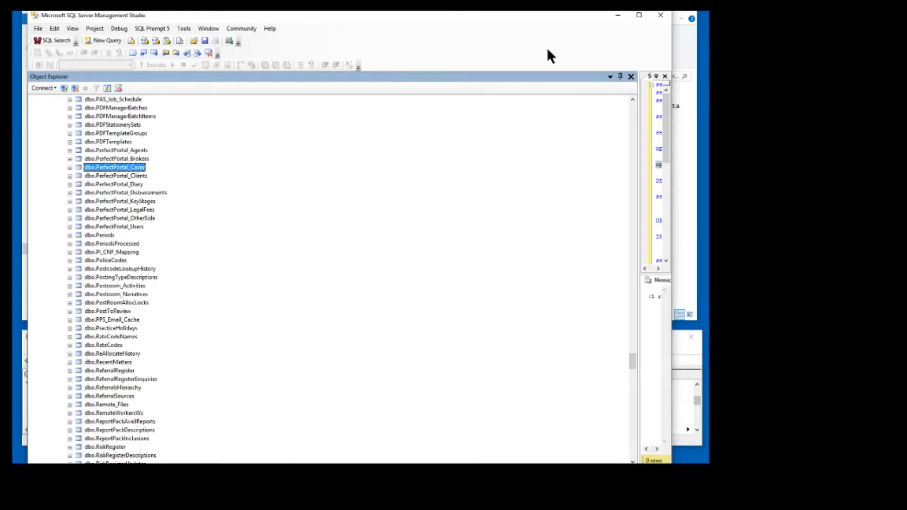
pyautogui.click(617, 15)
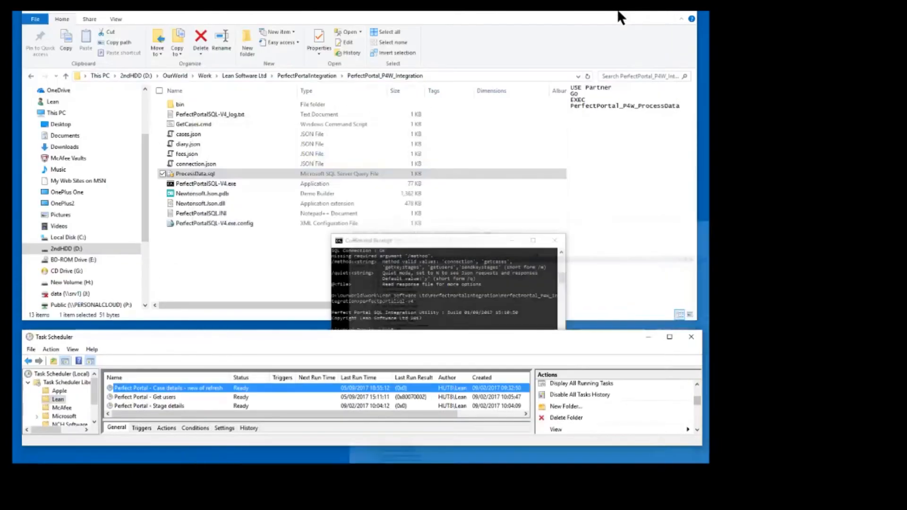
pyautogui.click(440, 245)
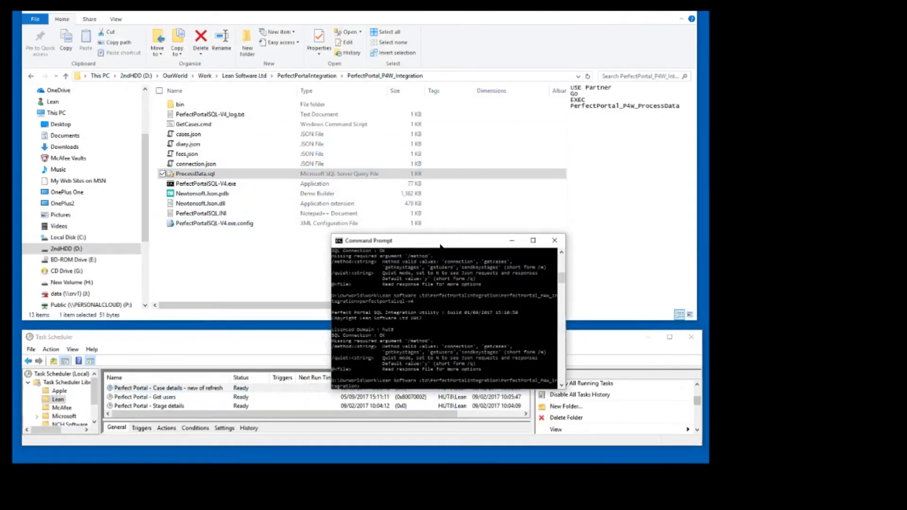